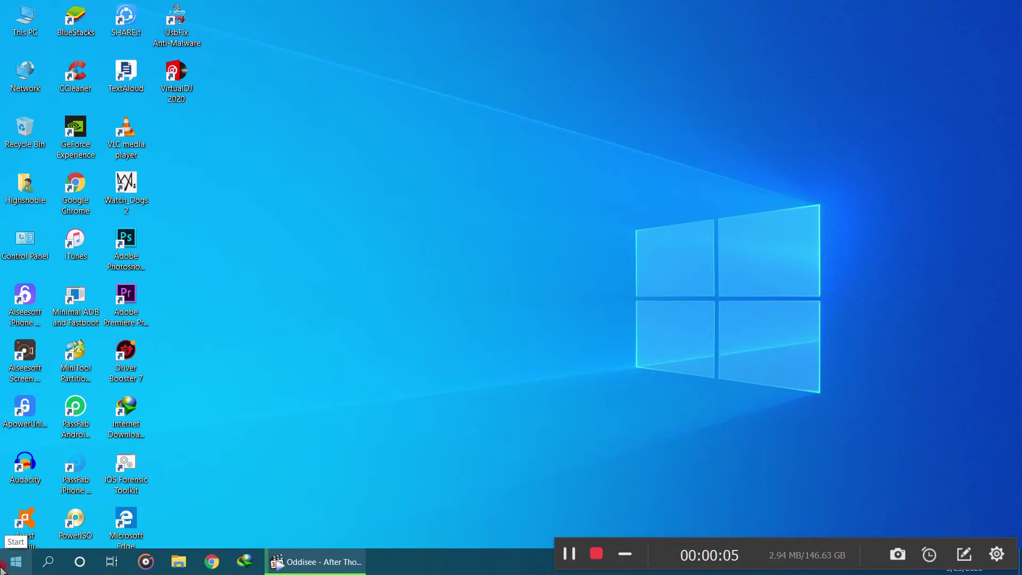
Review the pending Intel display, Malicious Software Removal Tool, 2020-03 Cumulative and .NET Framework updates.
{"action": "left_click", "coordinate": [5, 565]}
{"action": "left_click", "coordinate": [18, 495]}
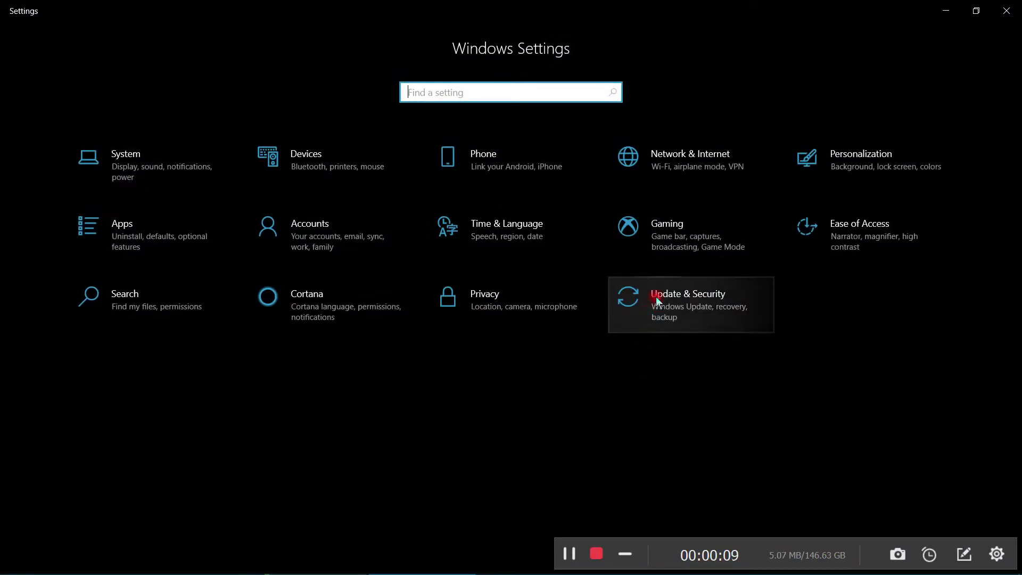
{"action": "left_click", "coordinate": [656, 300]}
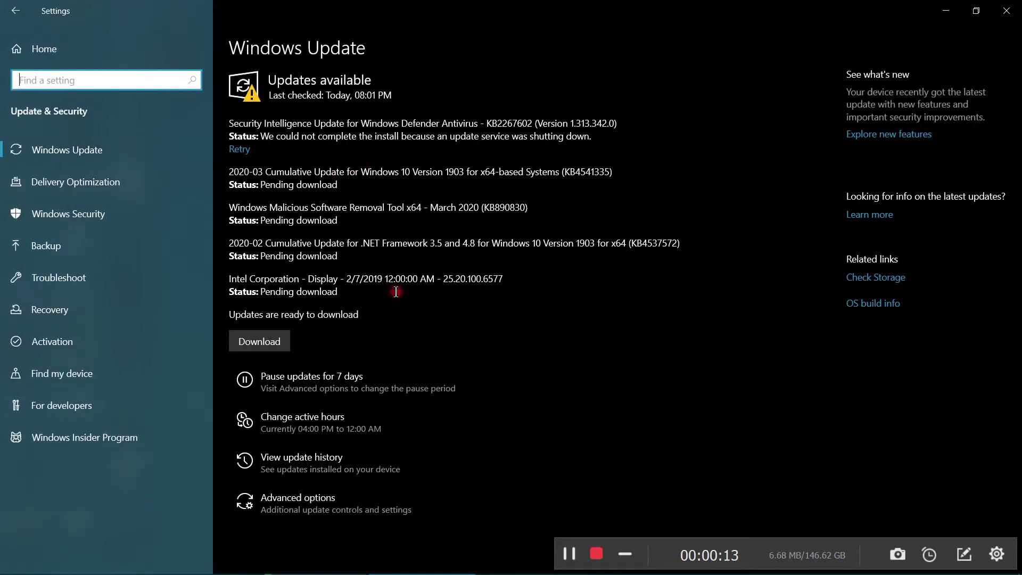
{"action": "left_click_drag", "start_coordinate": [503, 279], "coordinate": [228, 278]}
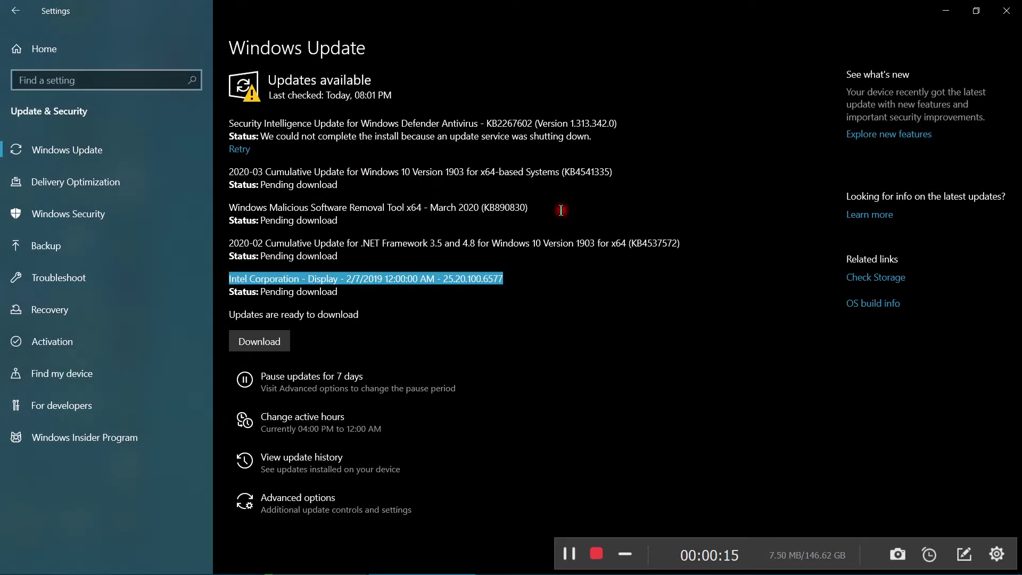
{"action": "left_click_drag", "start_coordinate": [560, 210], "coordinate": [176, 214]}
{"action": "left_click_drag", "start_coordinate": [618, 167], "coordinate": [193, 193]}
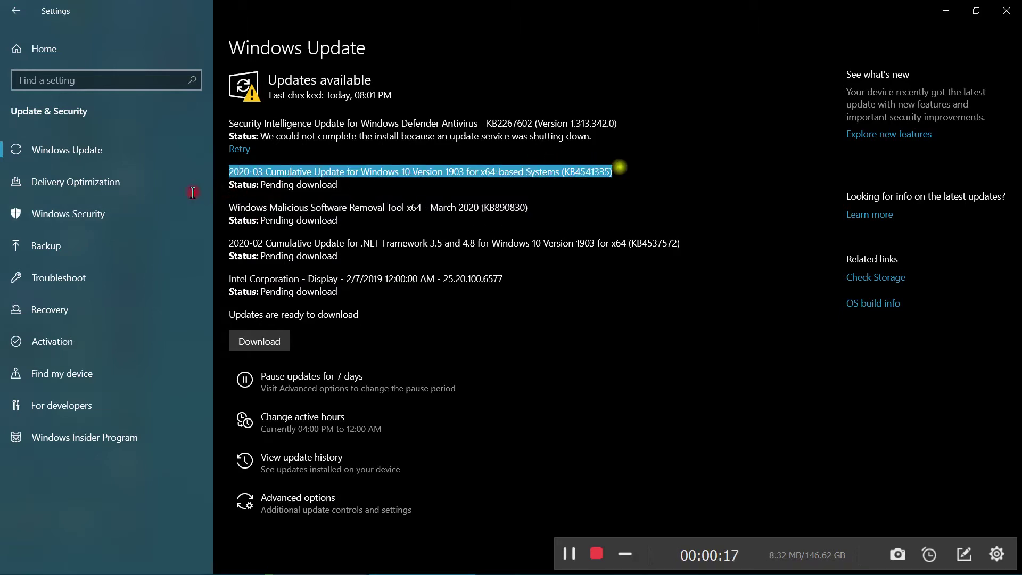
{"action": "left_click_drag", "start_coordinate": [234, 243], "coordinate": [681, 243]}
{"action": "left_click", "coordinate": [87, 48]}
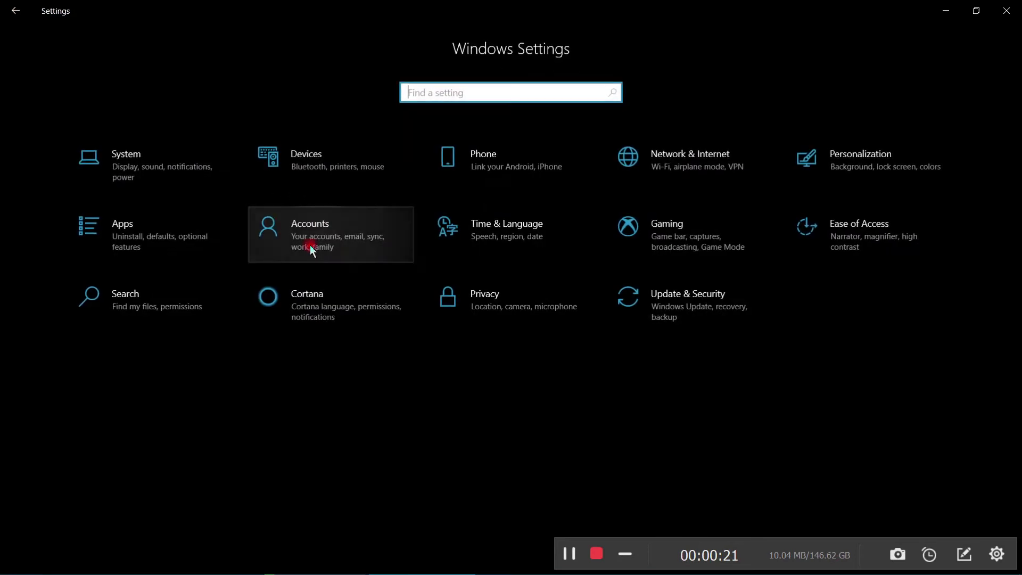
Compare installed Intel Graphics Driver 26.20.100.7870 with the pending Intel display update 25.20.100.6577.
{"action": "left_click", "coordinate": [134, 245]}
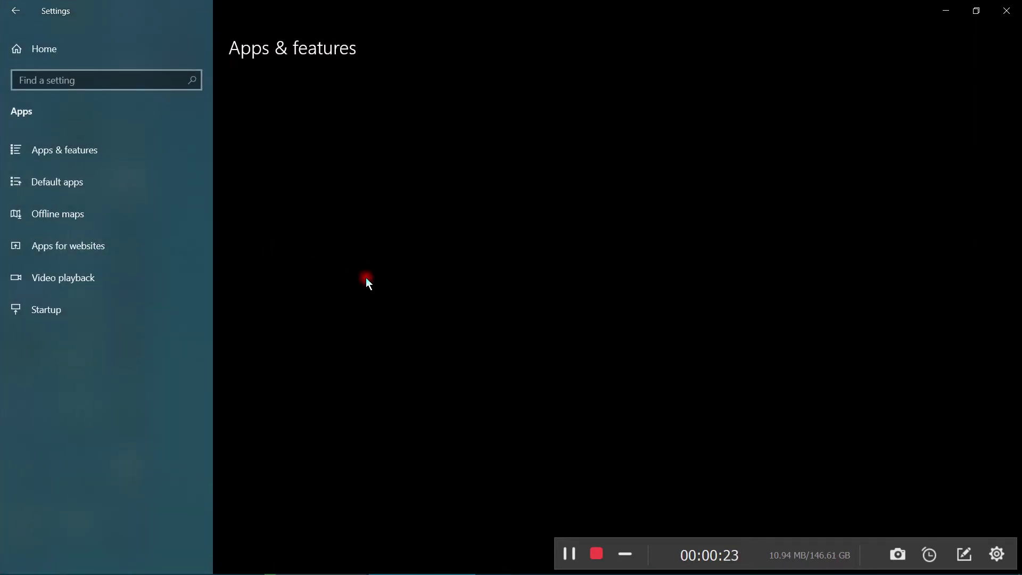
{"action": "scroll", "coordinate": [368, 283], "scroll_direction": "down", "scroll_amount": 5}
{"action": "scroll", "coordinate": [372, 295], "scroll_direction": "down", "scroll_amount": 5}
{"action": "scroll", "coordinate": [371, 296], "scroll_direction": "down", "scroll_amount": 3}
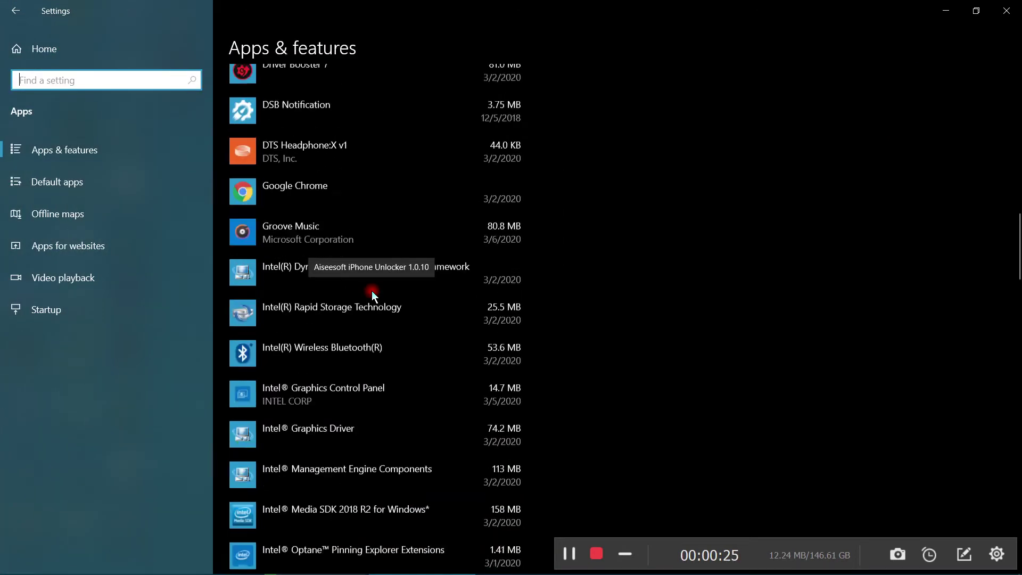
{"action": "scroll", "coordinate": [371, 292], "scroll_direction": "down", "scroll_amount": 5}
{"action": "left_click", "coordinate": [363, 236]}
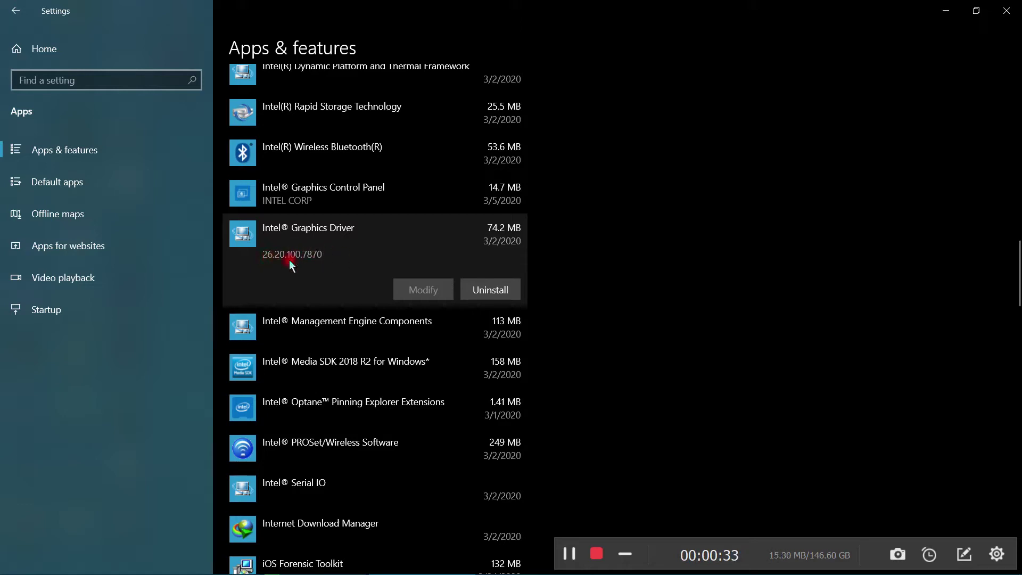
{"action": "left_click", "coordinate": [162, 60]}
{"action": "left_click", "coordinate": [630, 323]}
{"action": "left_click_drag", "start_coordinate": [508, 278], "coordinate": [223, 281]}
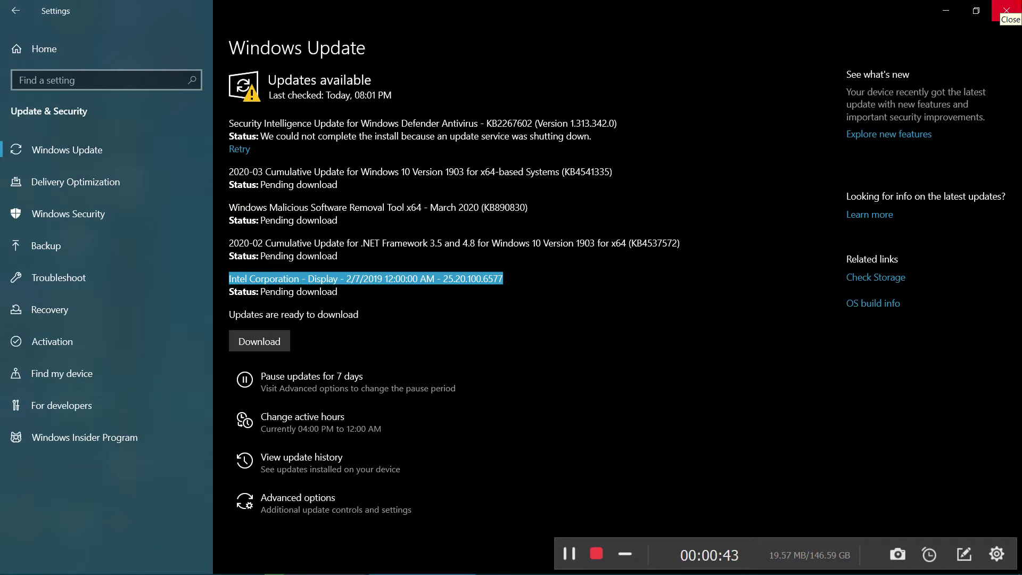
Close Settings and launch Google Chrome from the desktop.
{"action": "left_click", "coordinate": [1006, 10]}
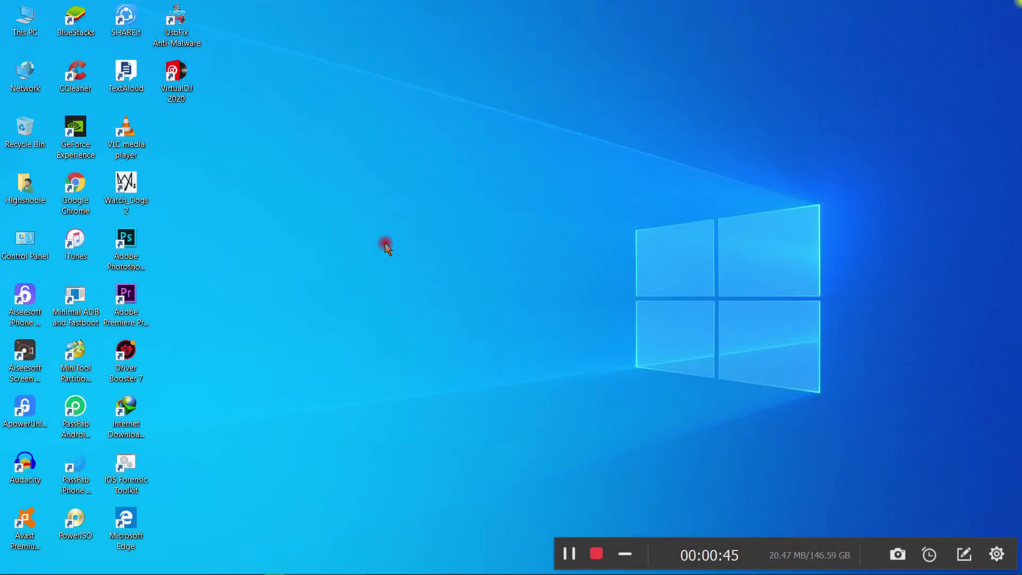
{"action": "right_click", "coordinate": [385, 243]}
{"action": "left_click", "coordinate": [417, 281]}
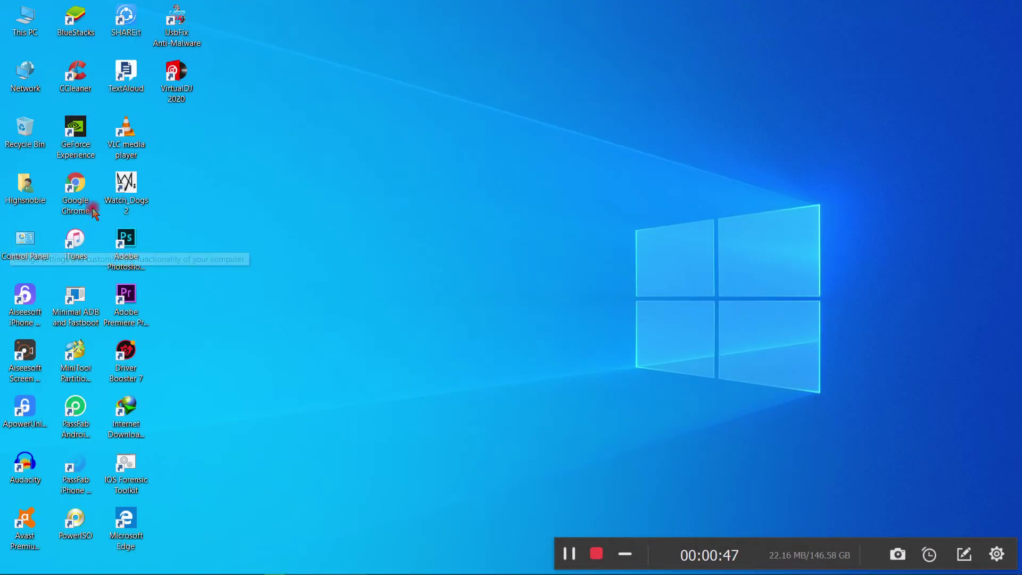
{"action": "right_click", "coordinate": [268, 174]}
{"action": "left_click", "coordinate": [293, 214]}
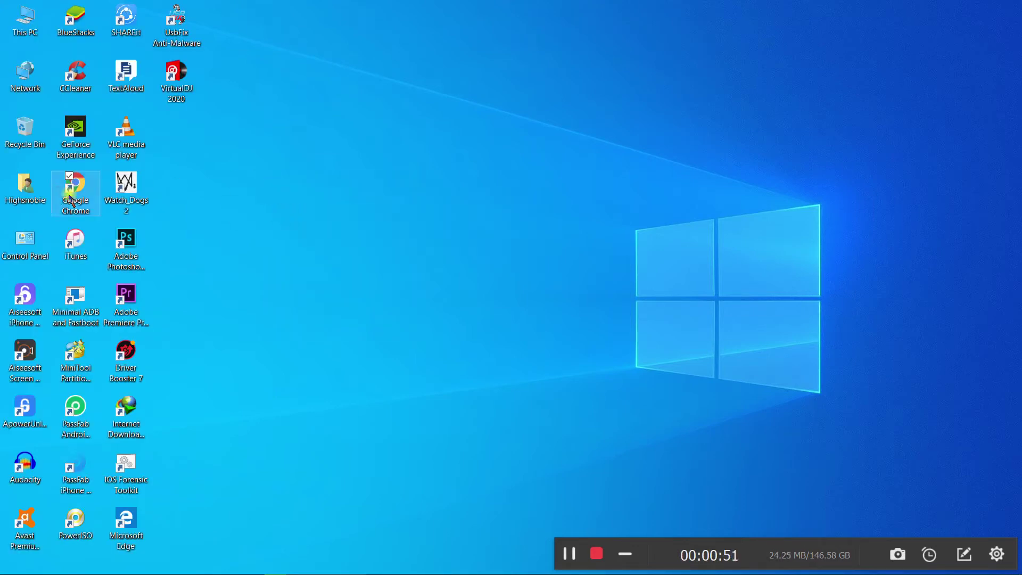
{"action": "left_click", "coordinate": [84, 197]}
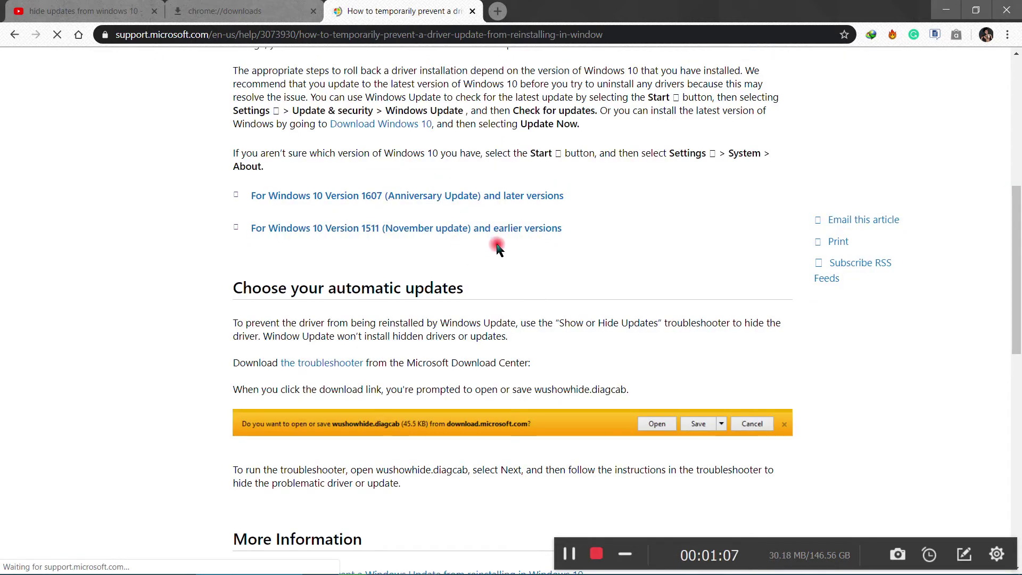
{"action": "scroll", "coordinate": [495, 244], "scroll_direction": "up", "scroll_amount": 1}
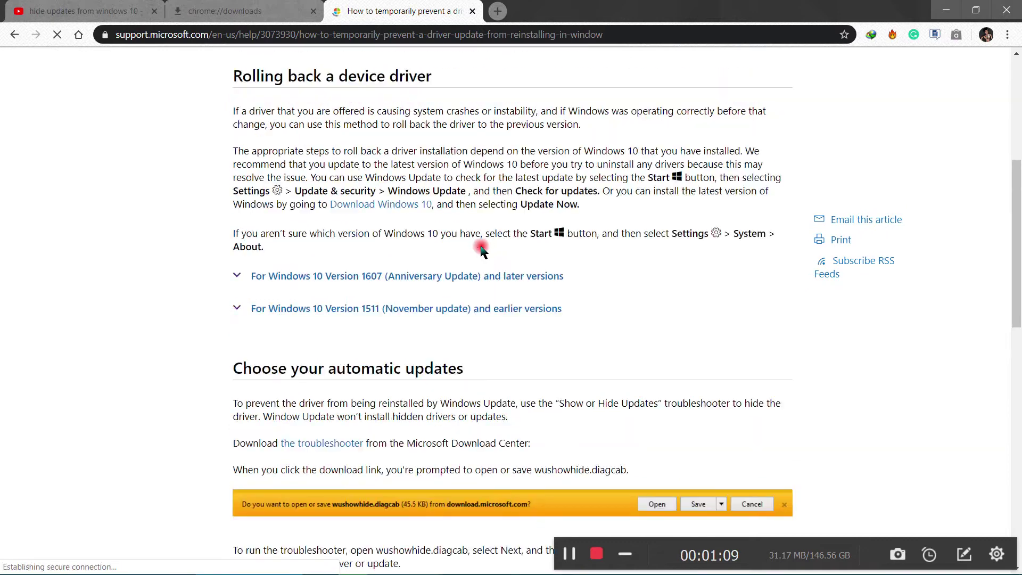
{"action": "scroll", "coordinate": [480, 251], "scroll_direction": "up", "scroll_amount": 2}
{"action": "scroll", "coordinate": [404, 206], "scroll_direction": "down", "scroll_amount": 5}
{"action": "scroll", "coordinate": [406, 210], "scroll_direction": "down", "scroll_amount": 2}
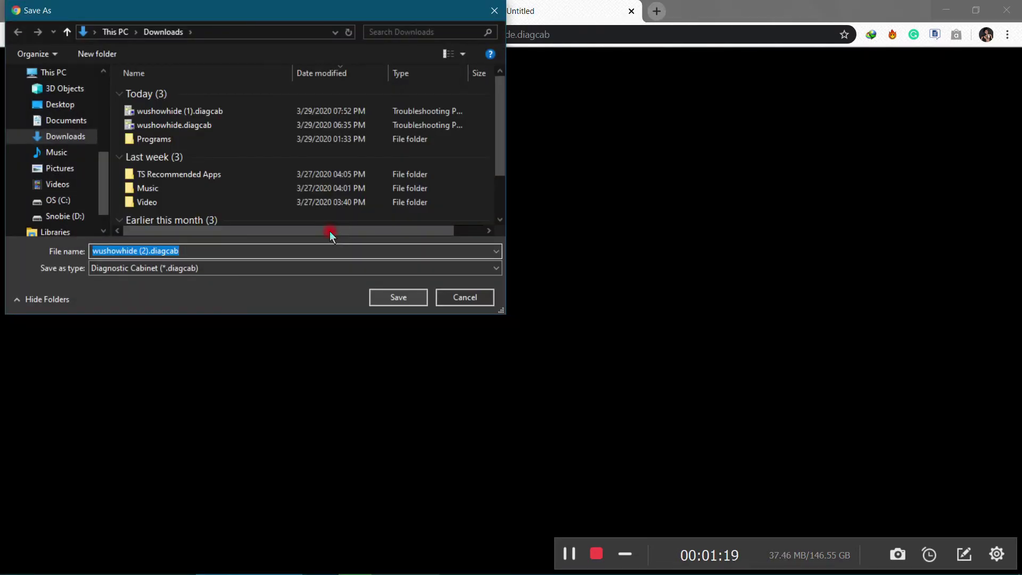
Save wushowhide.diagcab and open the Show or hide updates troubleshooter.
{"action": "left_click", "coordinate": [397, 298]}
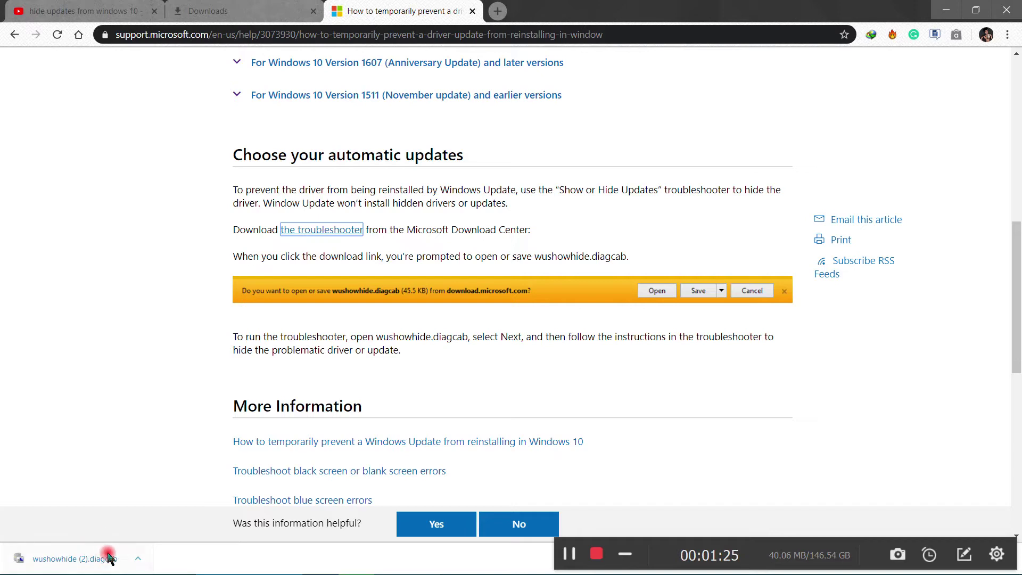
{"action": "left_click", "coordinate": [105, 559]}
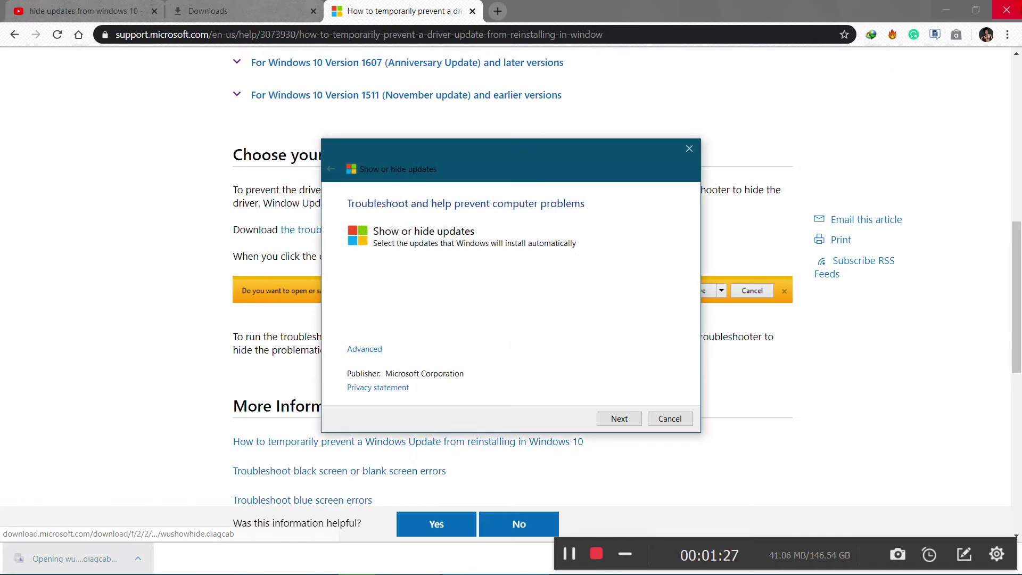
{"action": "left_click", "coordinate": [1007, 11]}
Enable 'Apply repairs automatically' under Advanced and run the update detection.
{"action": "left_click", "coordinate": [374, 348]}
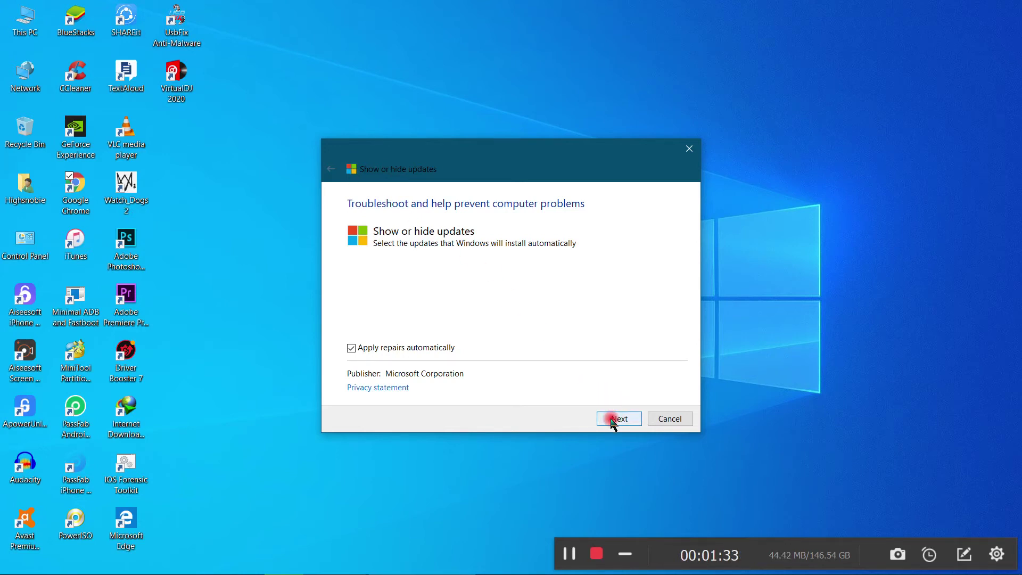
{"action": "left_click", "coordinate": [613, 421]}
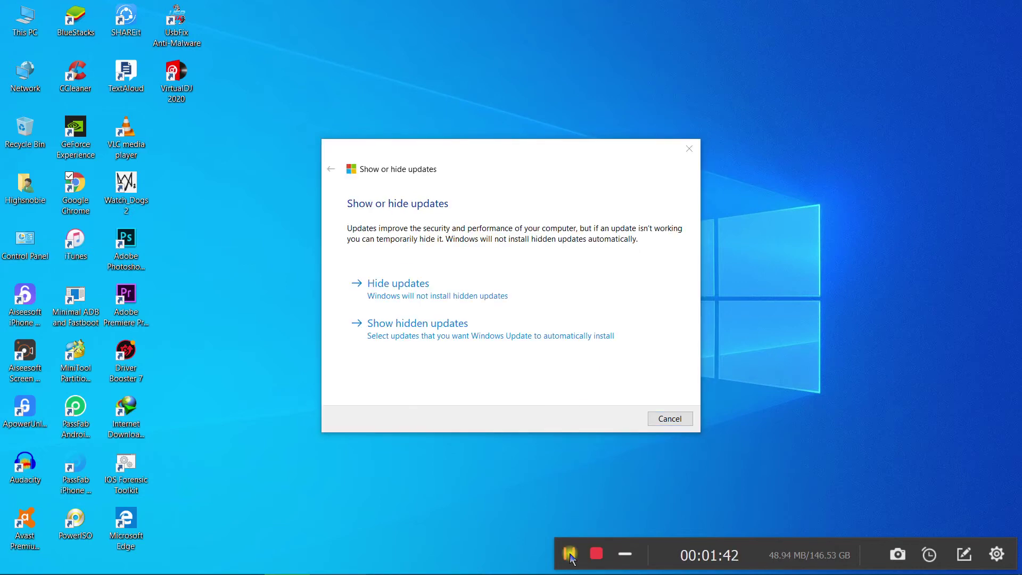
Choose Hide updates, tick the Intel Corporation - Display update, and continue.
{"action": "left_click", "coordinate": [523, 378]}
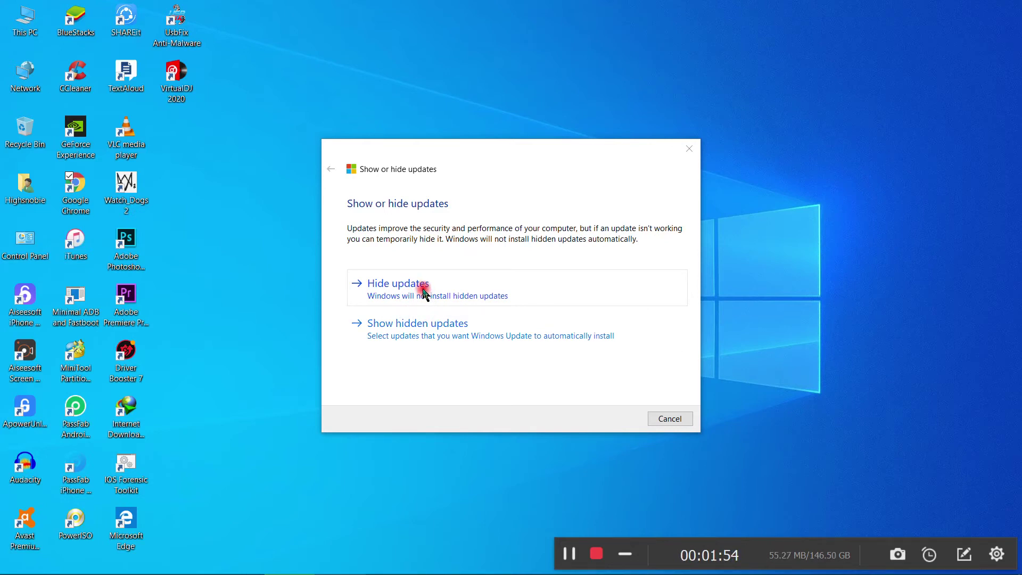
{"action": "left_click", "coordinate": [408, 286]}
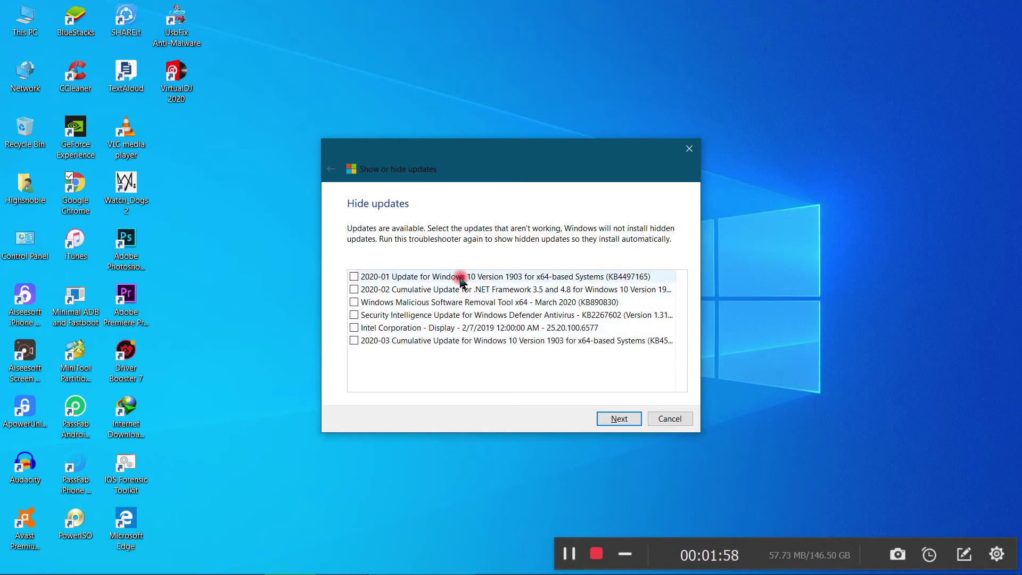
{"action": "left_click", "coordinate": [354, 328]}
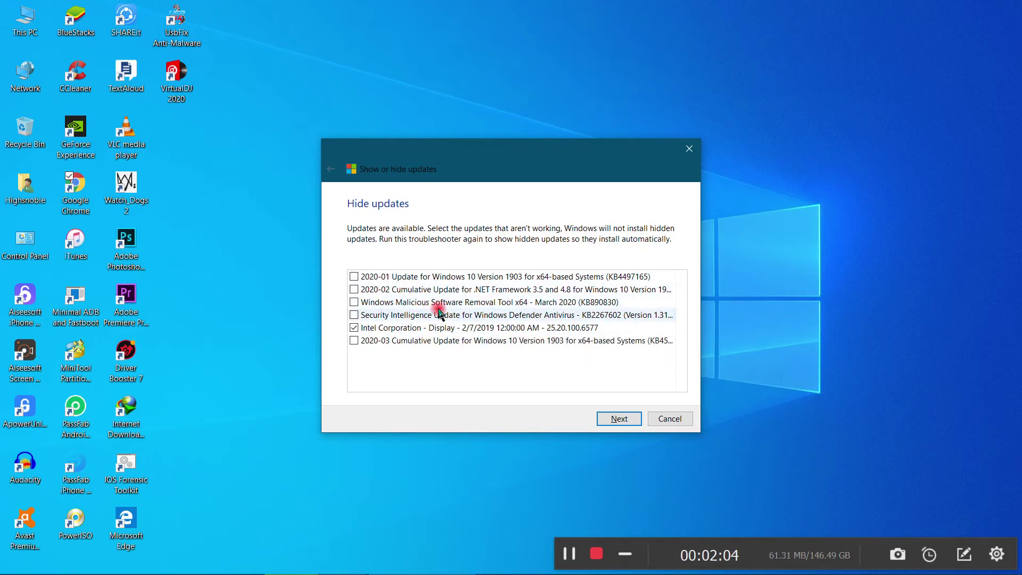
{"action": "left_click", "coordinate": [618, 418]}
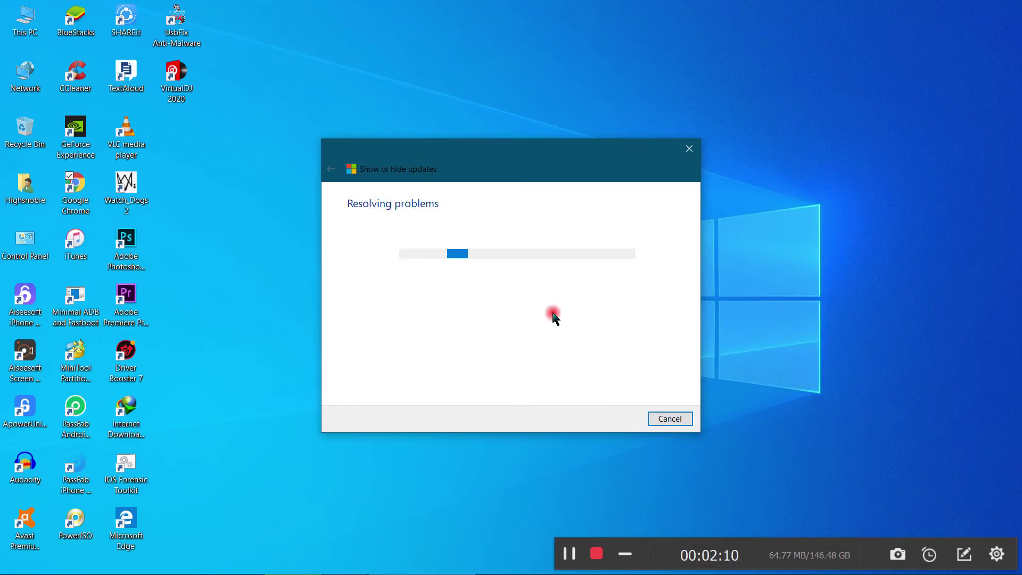